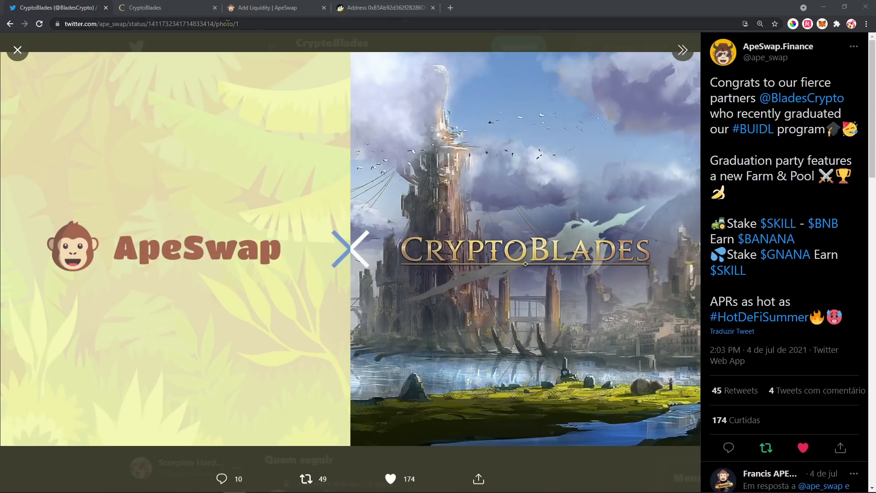
- Switch from the Twitter farm announcement back to the ApeSwap add-liquidity page
left_click(266, 8)
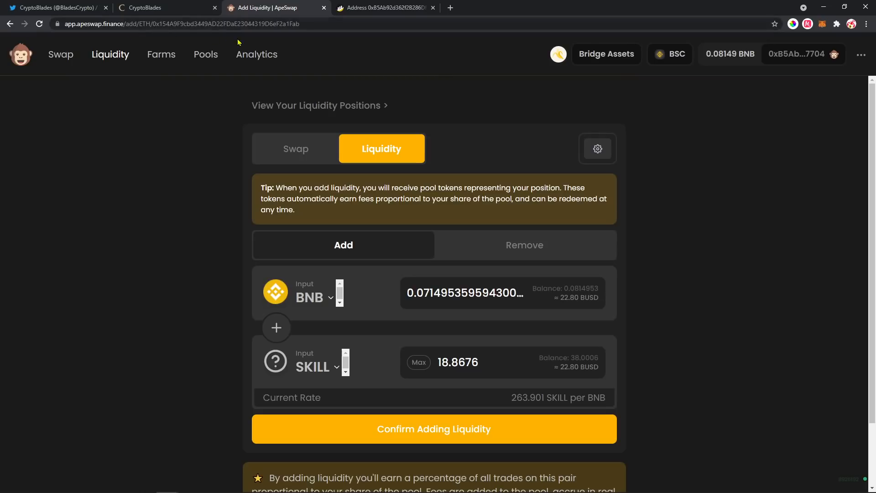
- Leave the current form via the liquidity positions overview and start adding new liquidity
left_click(127, 23)
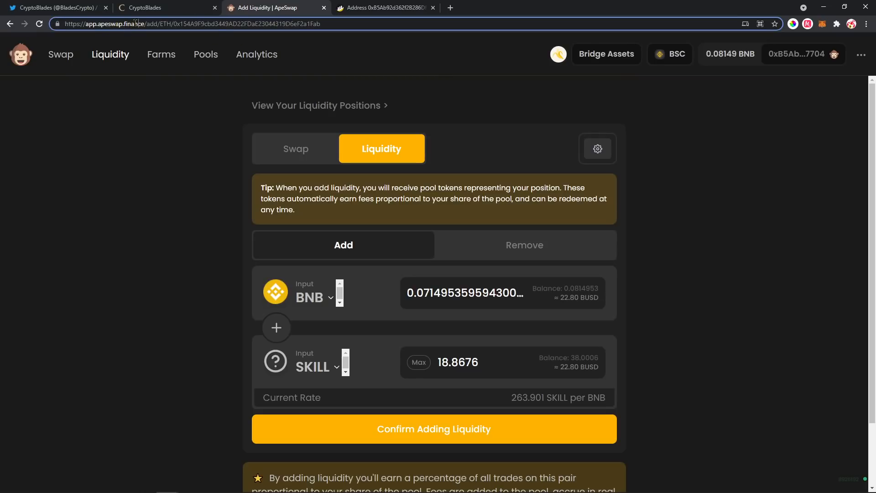
left_click(210, 109)
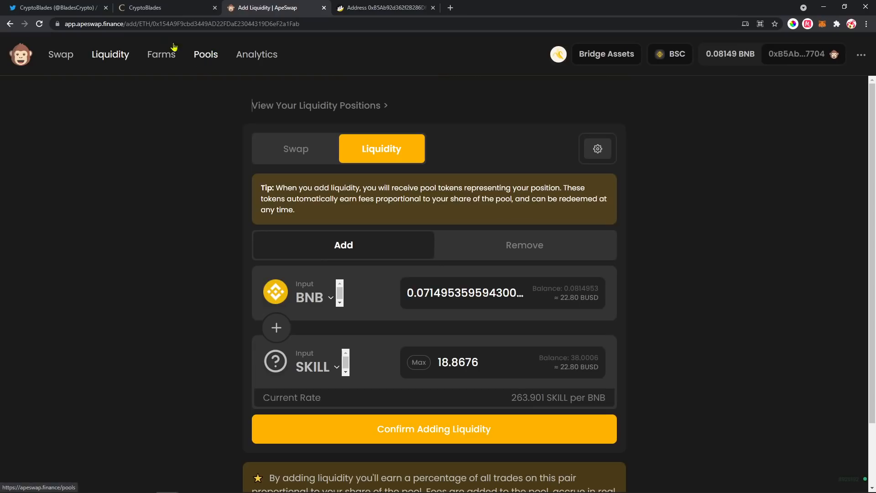
left_click(69, 57)
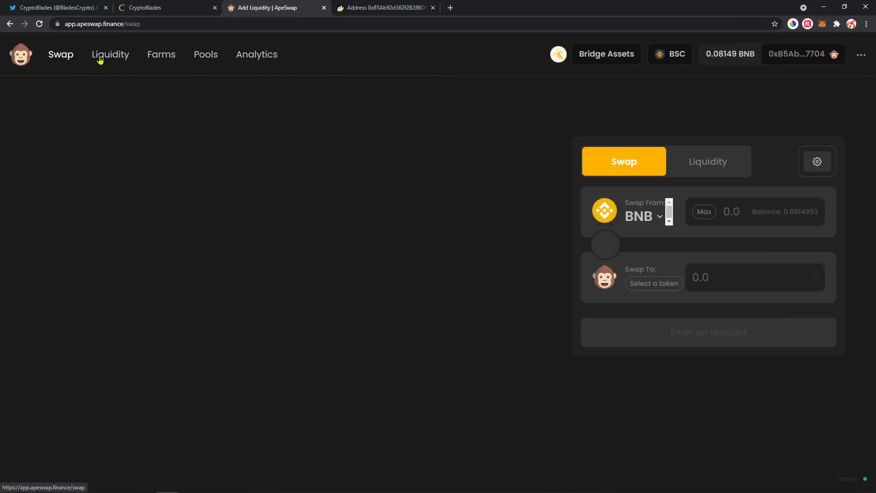
left_click(117, 59)
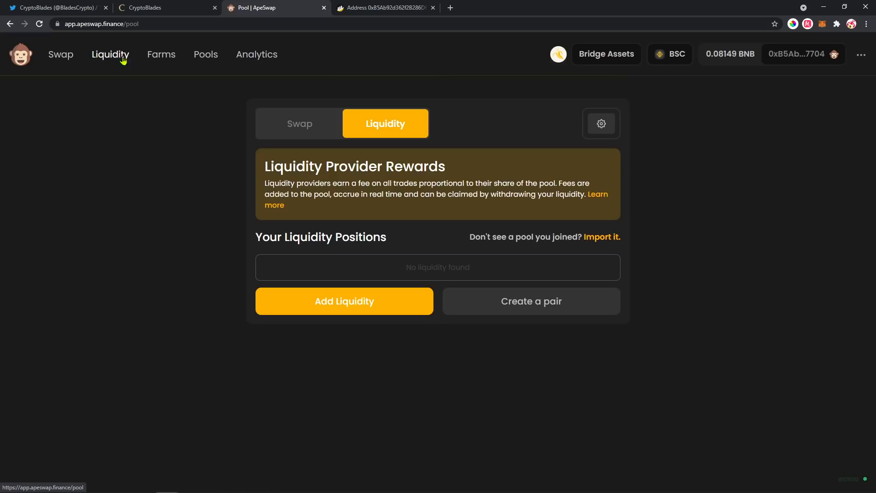
left_click(392, 130)
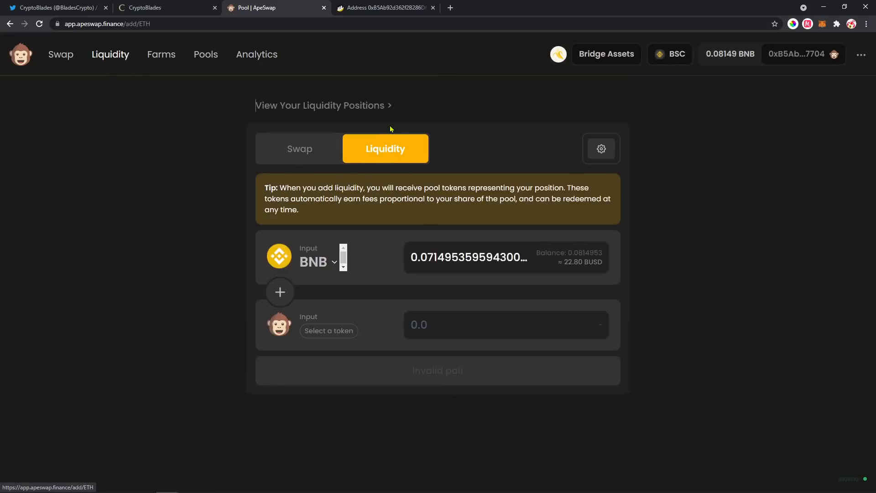
- Bounce through the overview and swap page until a fresh add-liquidity form with BNB preselected is open
left_click(313, 108)
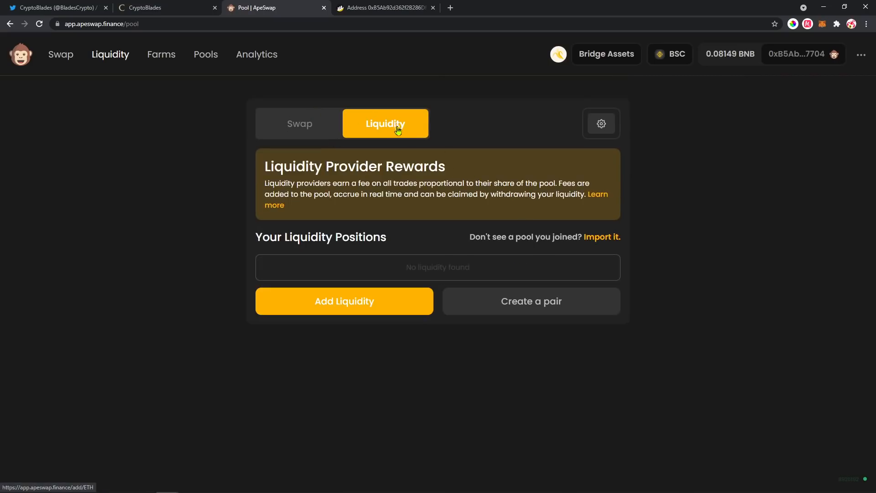
left_click(388, 308)
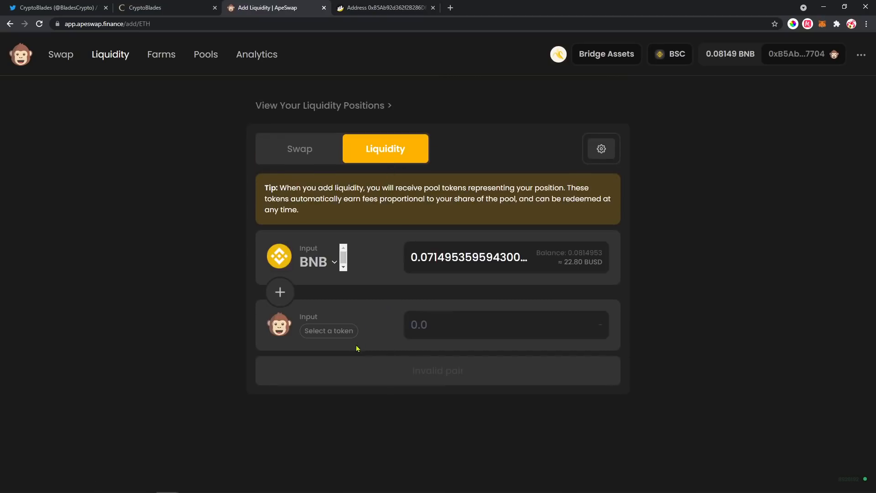
left_click(316, 150)
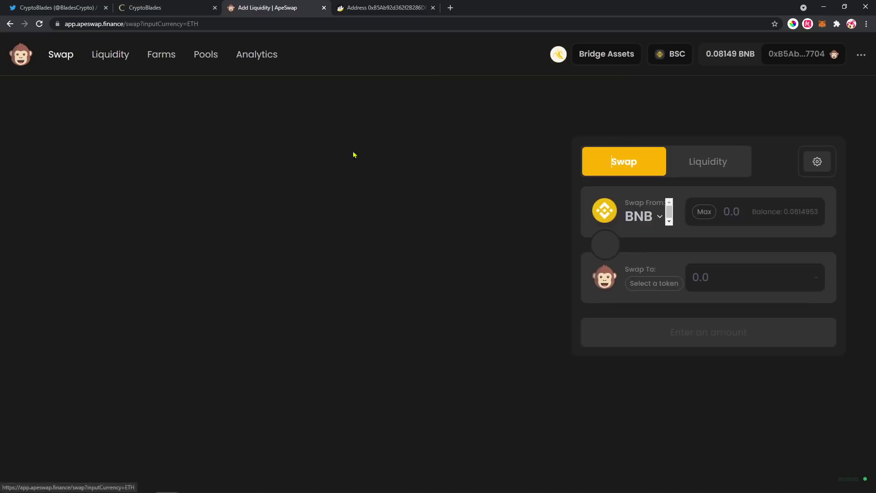
left_click(117, 58)
left_click(362, 309)
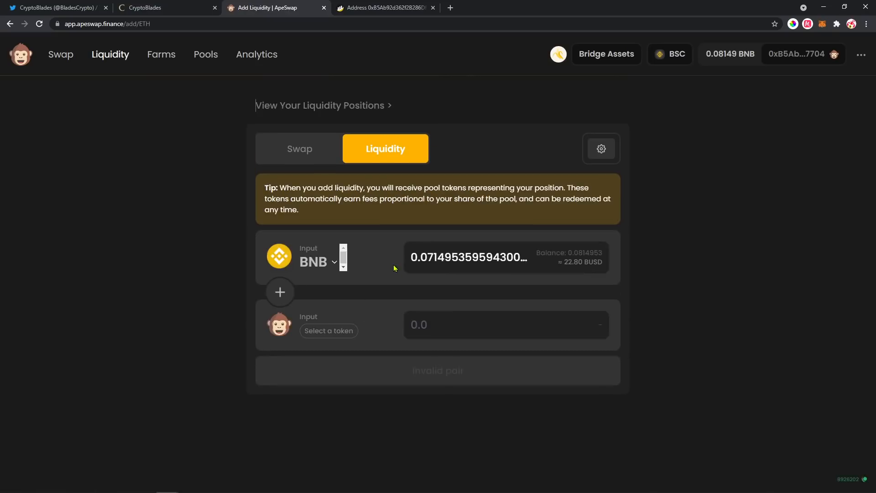
- Pick SKILL as the second token, set about 0.0655 BNB / 17.287 SKILL and review the deposit
left_click(330, 332)
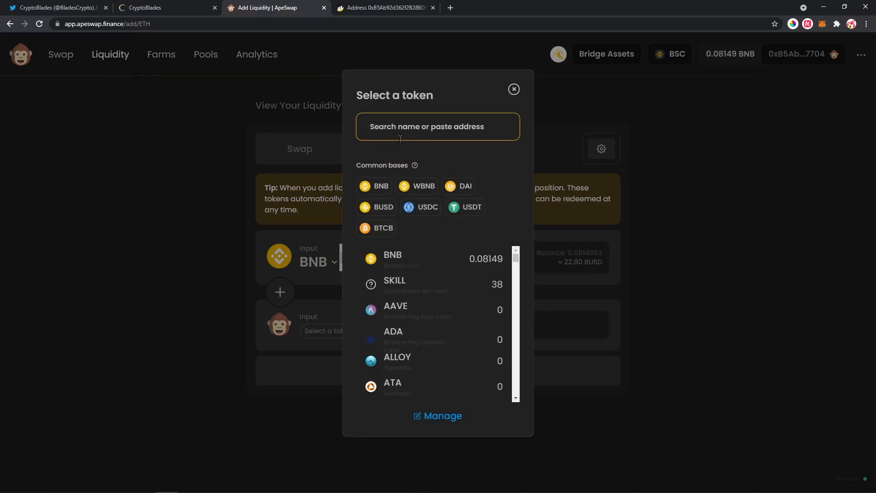
type("skill")
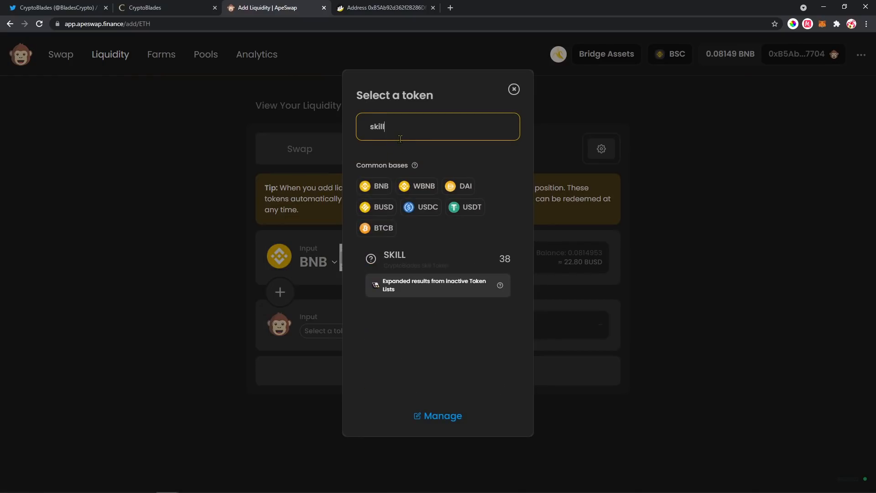
left_click(418, 263)
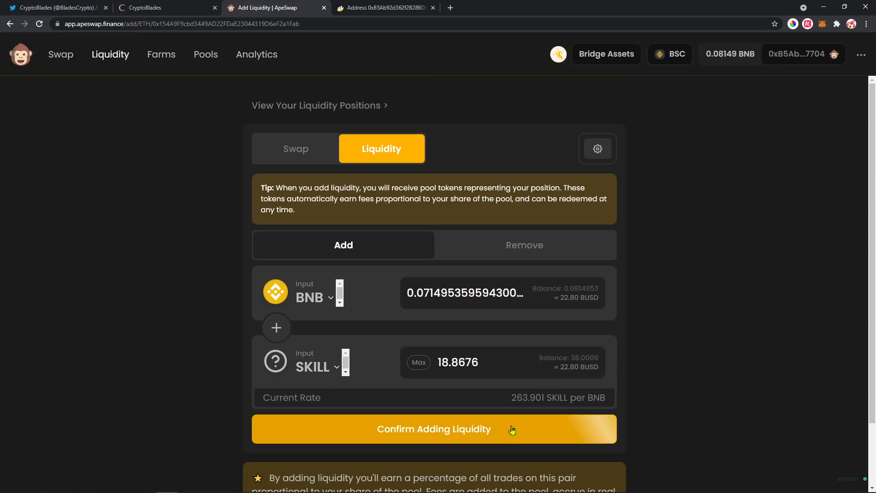
left_click(425, 292)
left_click_drag(424, 292, 433, 292)
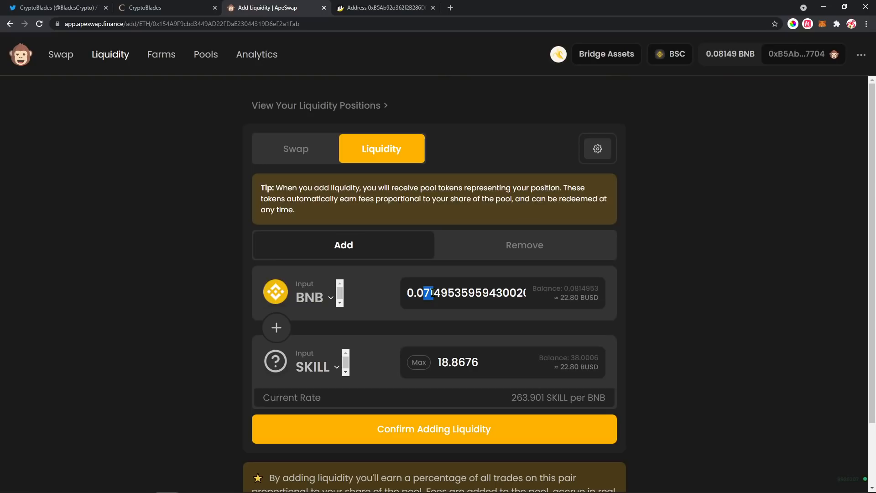
type("65")
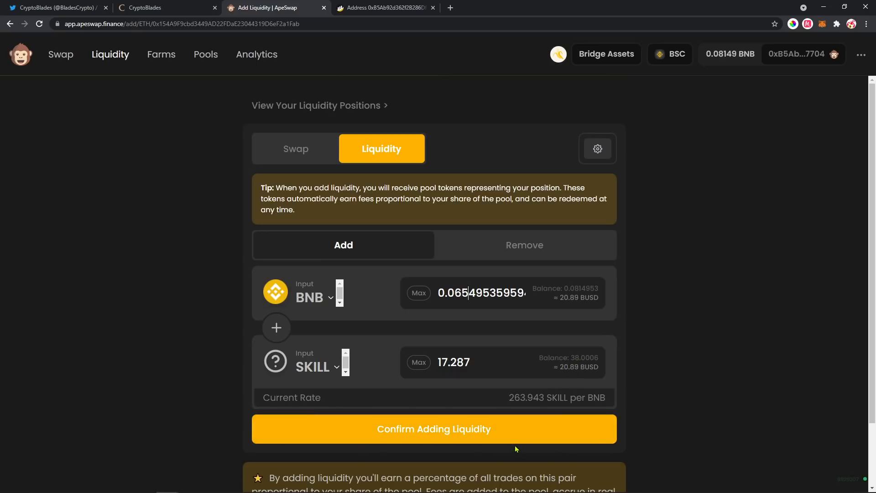
scroll(561, 419, "down", 1)
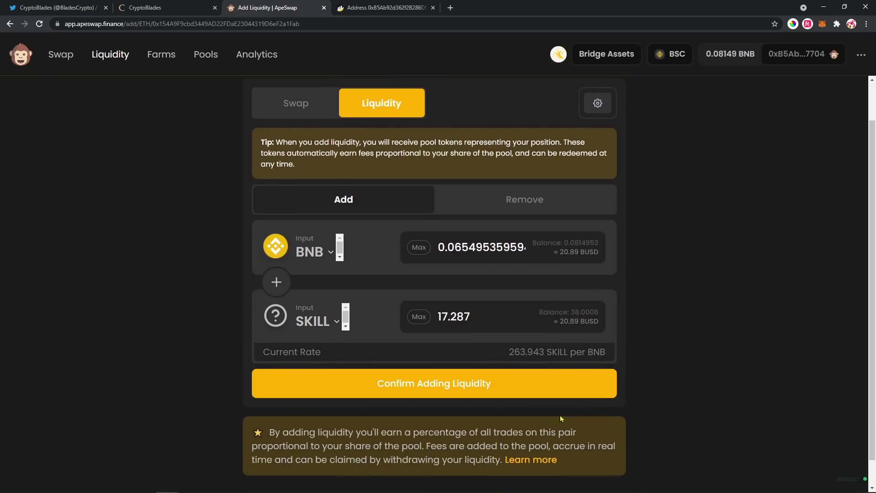
left_click(477, 402)
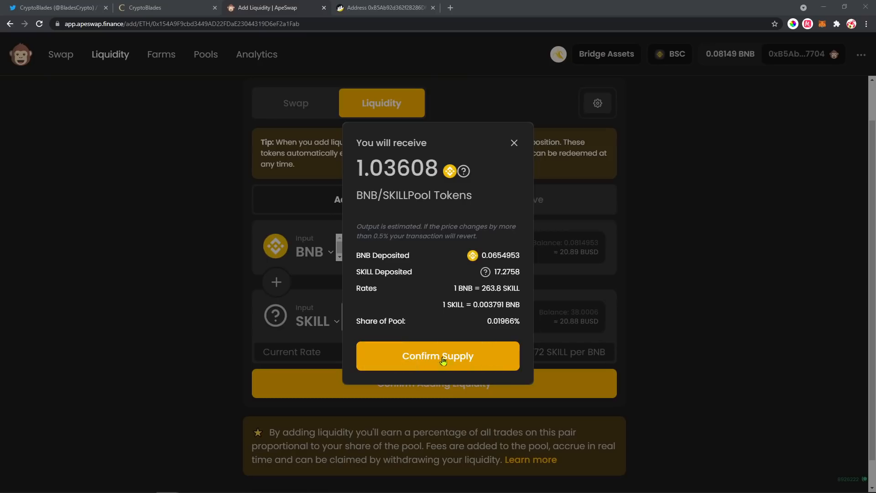
- Confirm the BNB-SKILL supply, approve it in MetaMask and view the transaction on BscScan
left_click(475, 356)
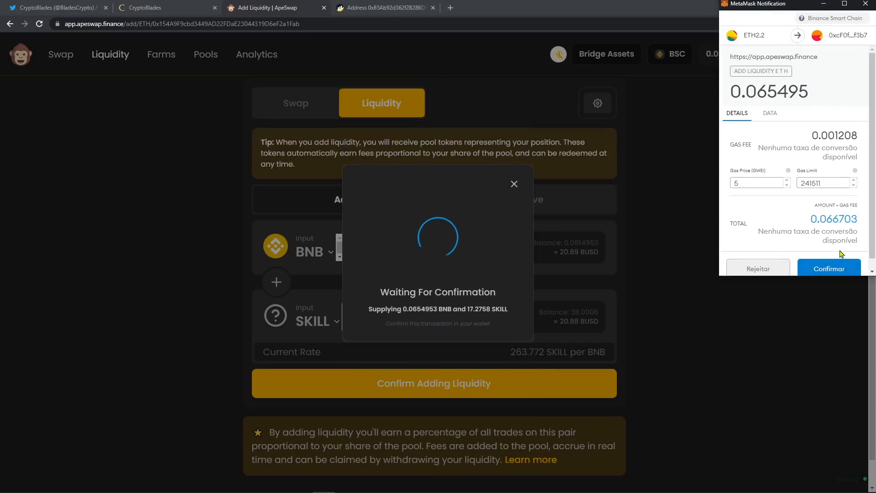
left_click(842, 270)
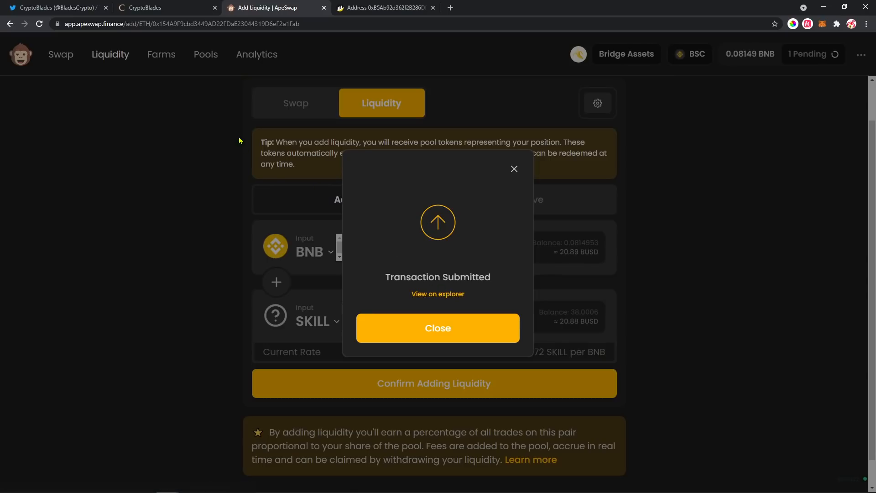
left_click(451, 294)
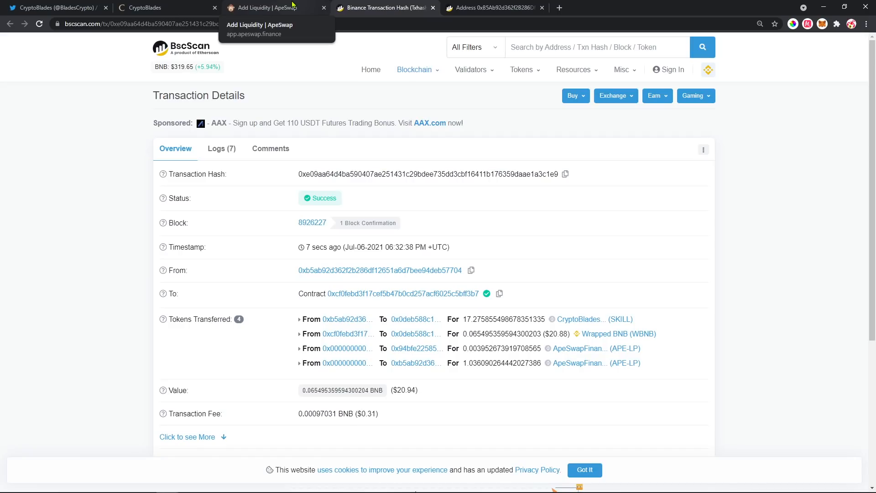
- Return from the successful BscScan transaction to ApeSwap showing 1.036 pool tokens held
left_click(292, 7)
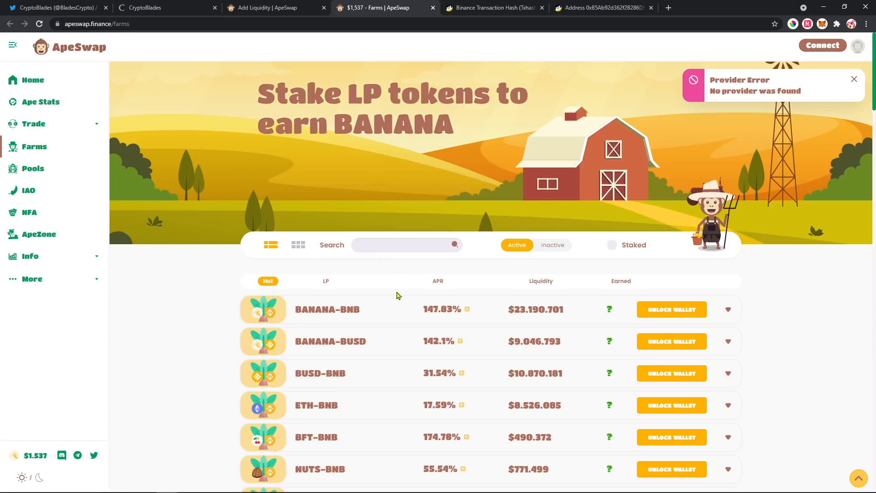
scroll(487, 410, "down", 3)
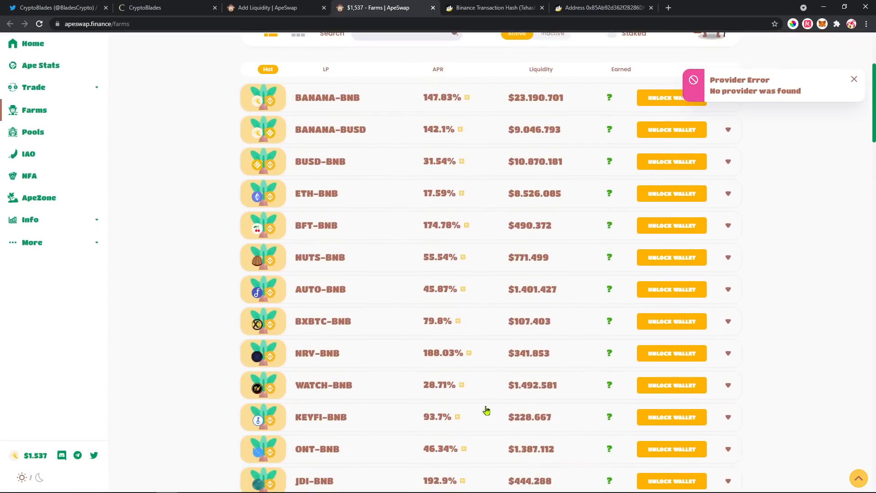
scroll(352, 217, "up", 2)
- Filter Farms to SKILL-BNB, expand its details and start connecting the wallet
left_click(395, 153)
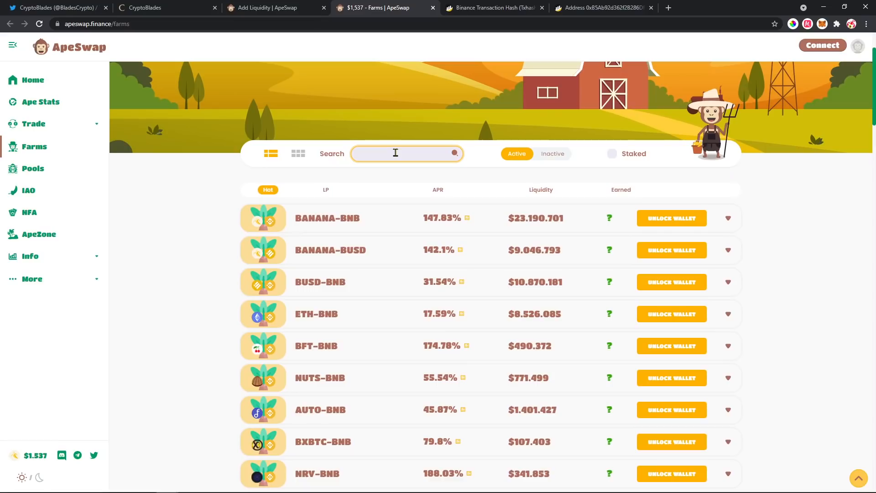
type("skill")
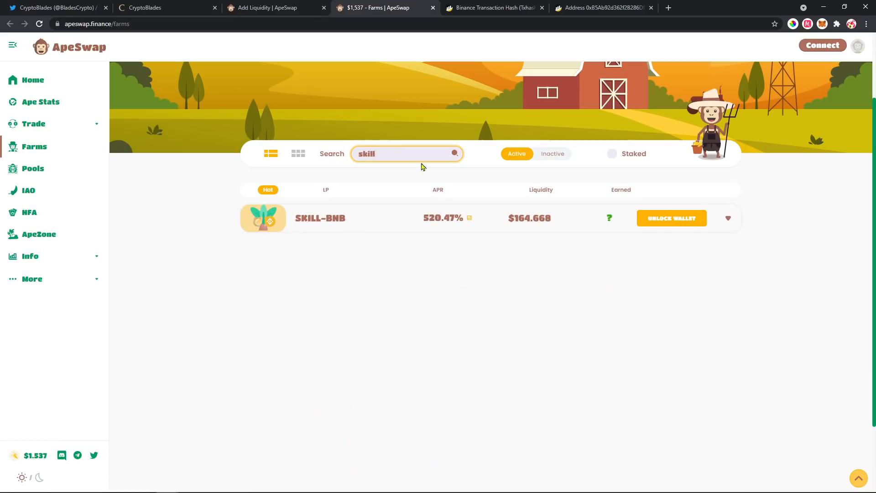
left_click(532, 224)
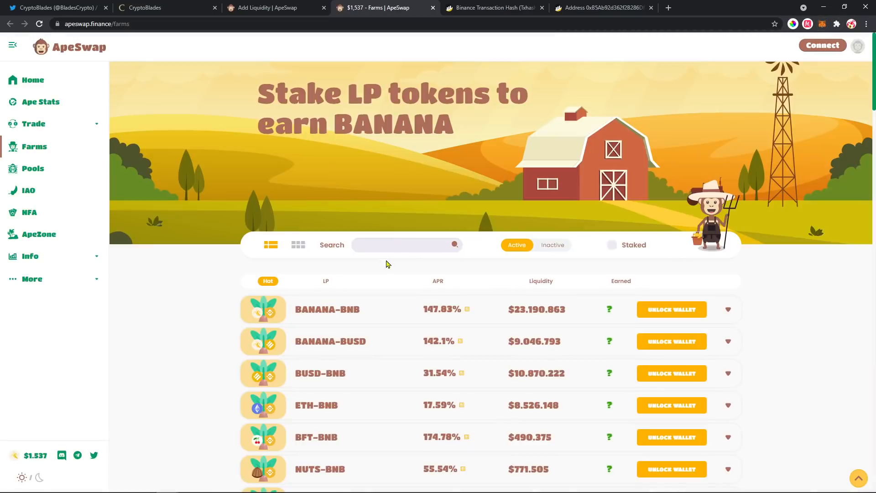
left_click(391, 244)
type("skill")
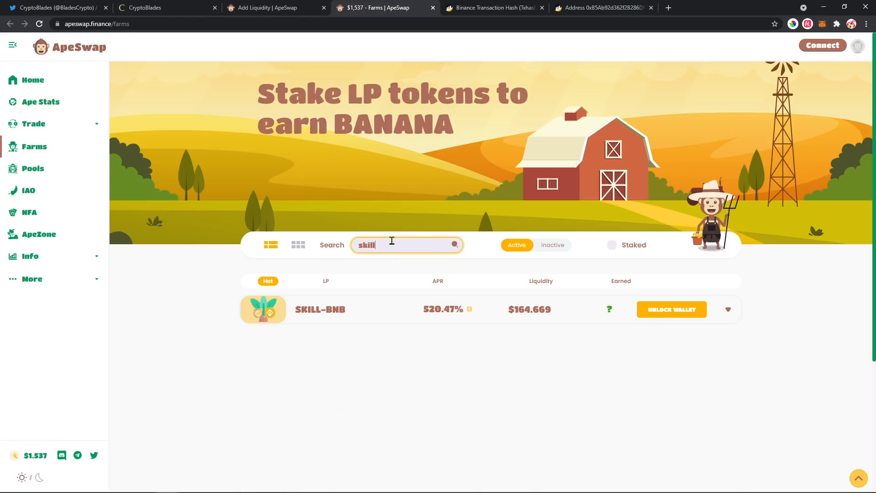
left_click(658, 313)
- Finish connecting MetaMask and enable the SKILL-BNB farm, approving LP token spending
left_click(449, 188)
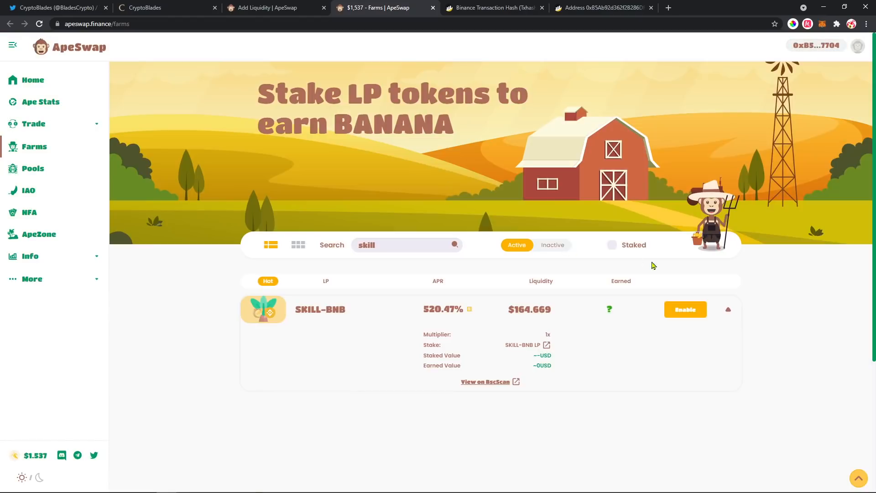
left_click(697, 314)
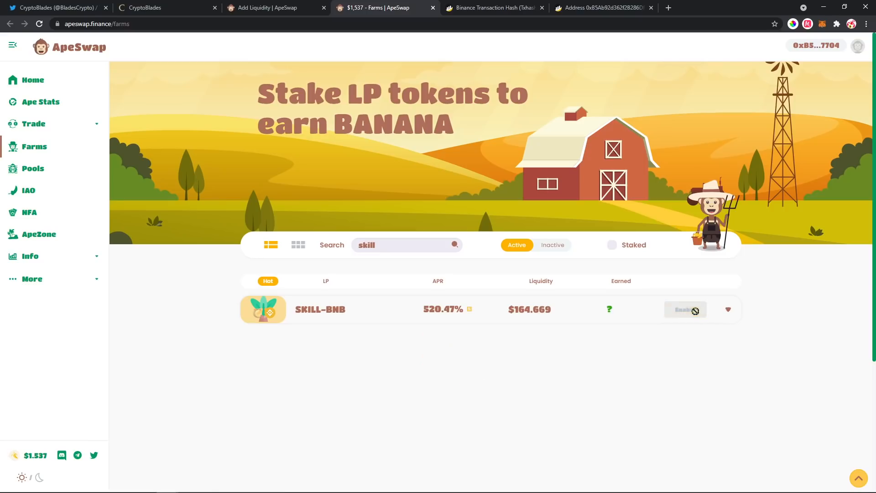
scroll(847, 260, "down", 2)
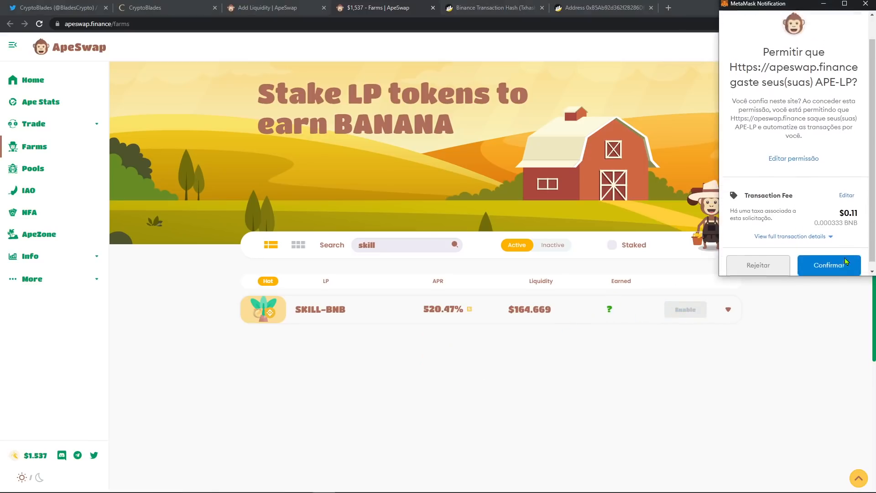
left_click(829, 262)
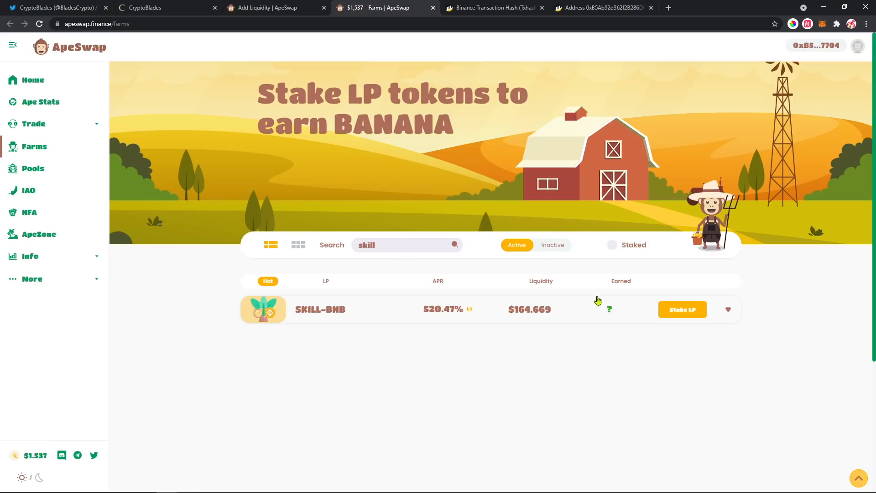
- Stake the full ~1.036 SKILL-BNB LP balance in the farm and approve it in MetaMask
left_click(682, 309)
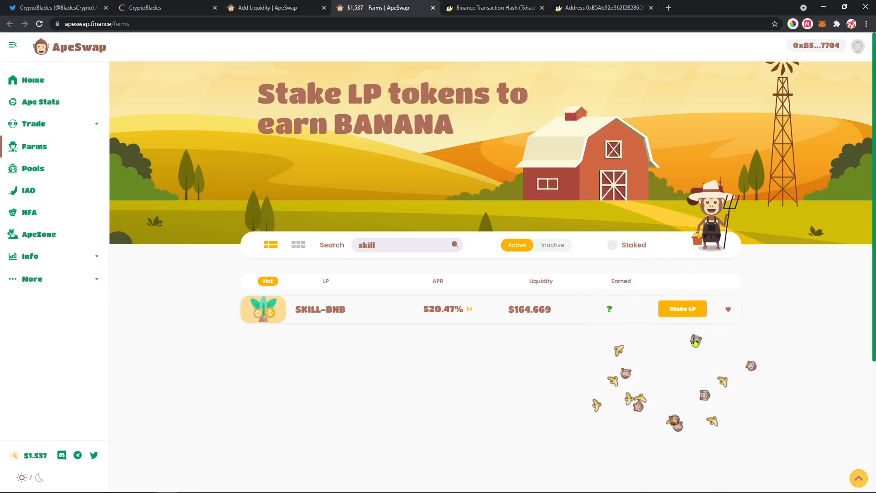
left_click(699, 314)
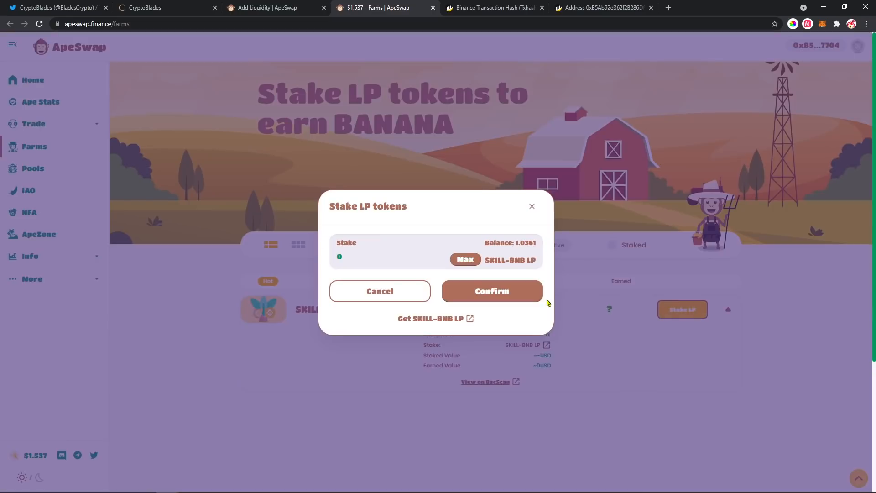
left_click(472, 260)
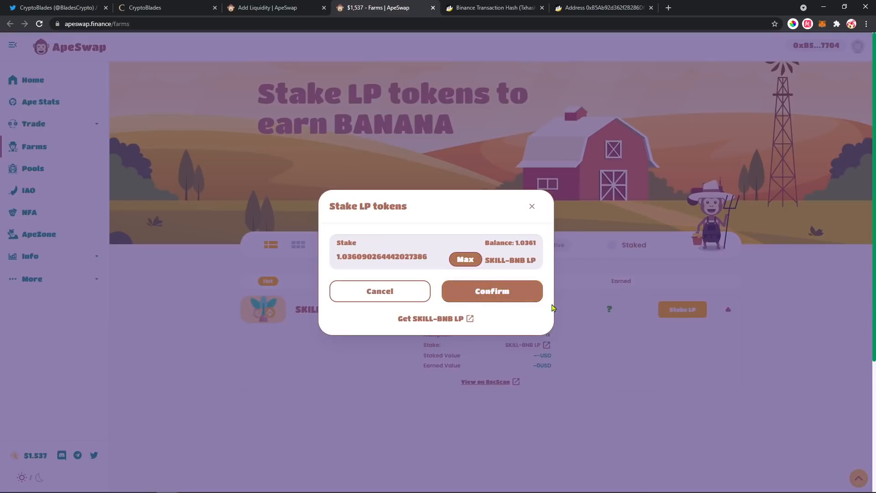
left_click(531, 297)
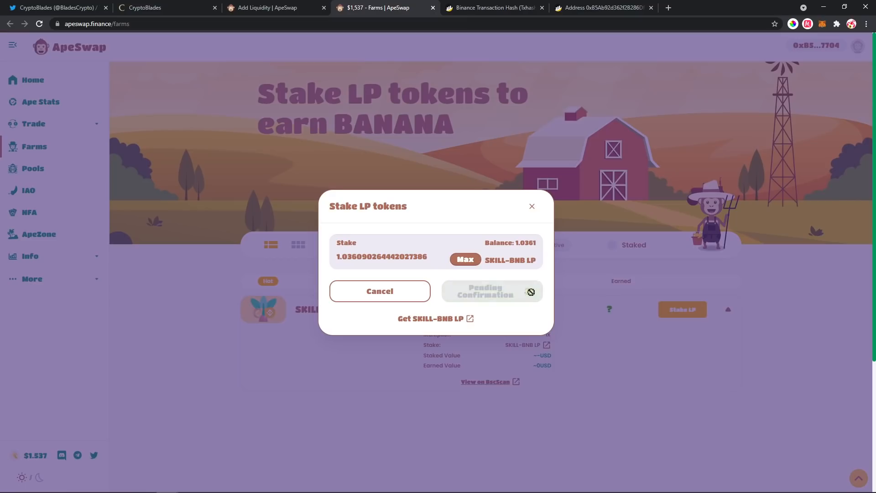
scroll(829, 274, "down", 1)
left_click(829, 269)
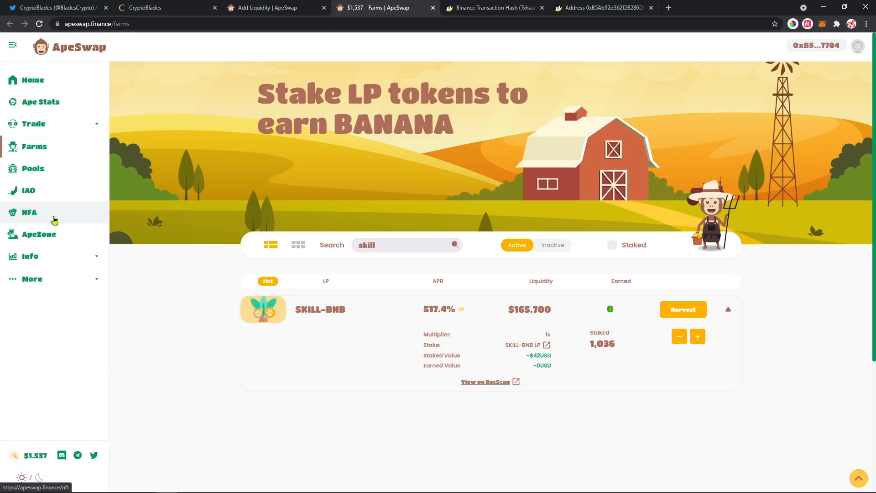
- Go to the ApeZone Golden Banana page
left_click(53, 236)
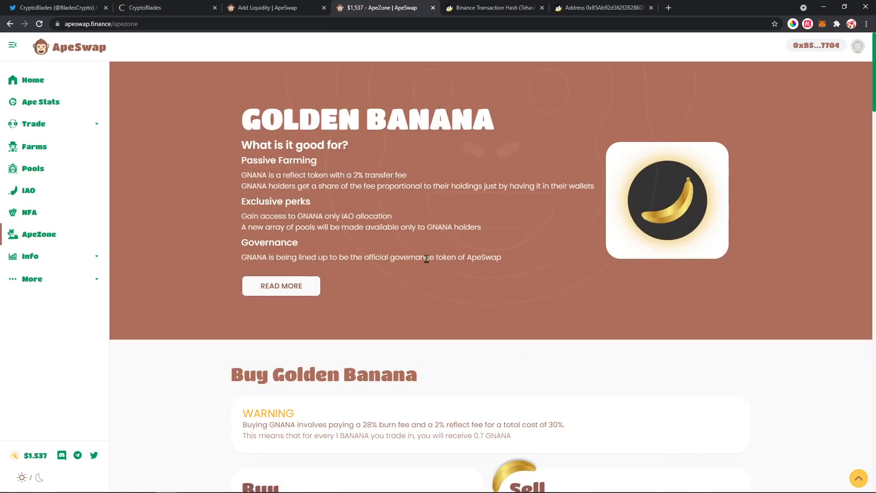
scroll(422, 256, "down", 2)
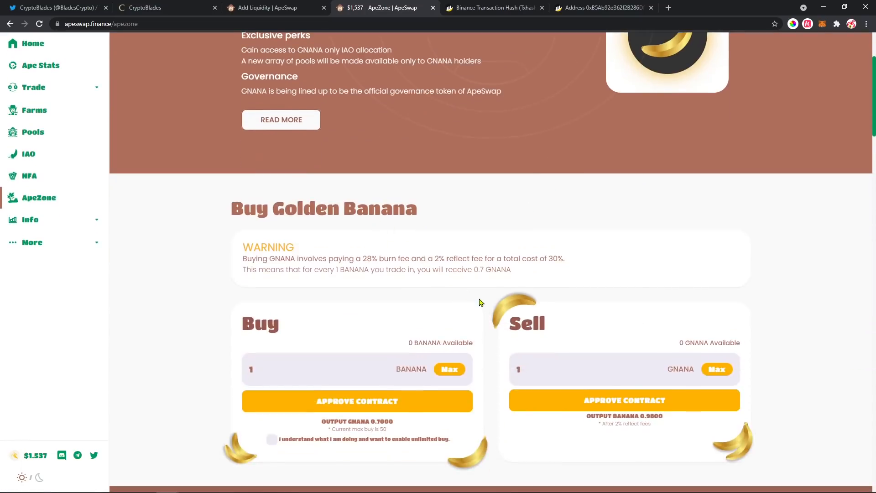
scroll(480, 302, "down", 1)
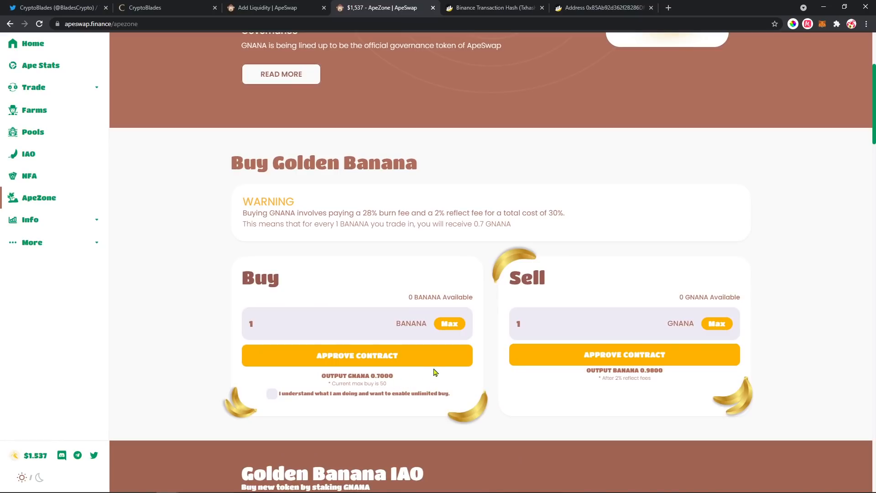
scroll(465, 370, "down", 1)
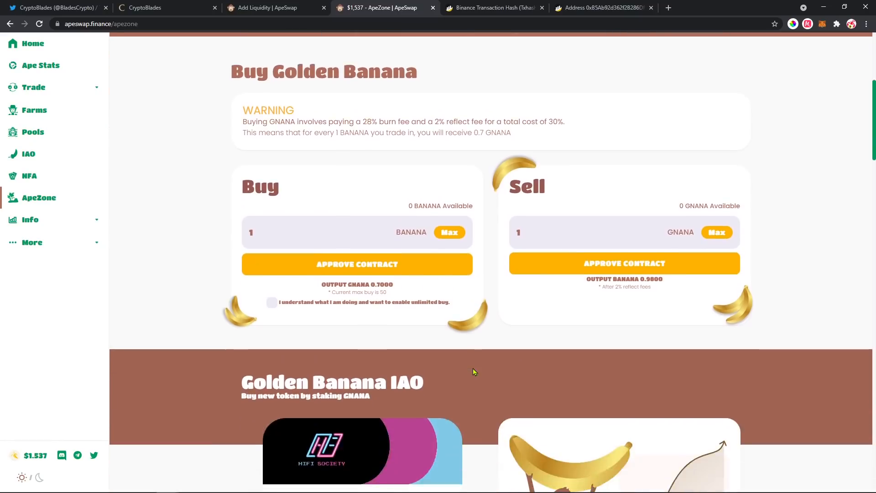
scroll(481, 339, "down", 1)
scroll(481, 338, "down", 2)
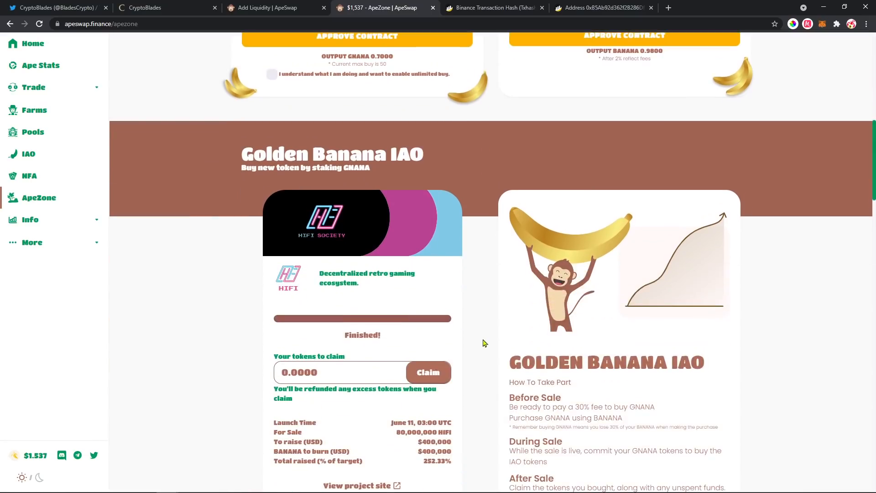
scroll(484, 343, "down", 3)
scroll(520, 362, "down", 3)
scroll(554, 369, "down", 2)
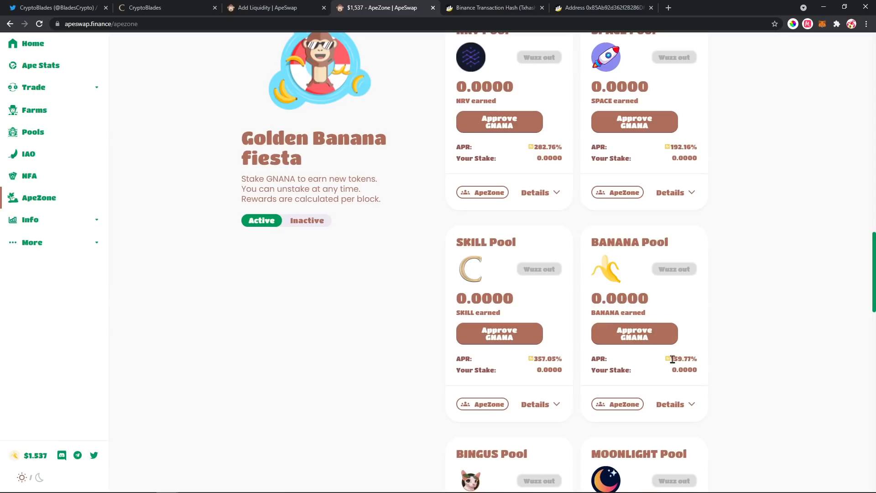
left_click_drag(672, 359, 696, 359)
left_click(682, 357)
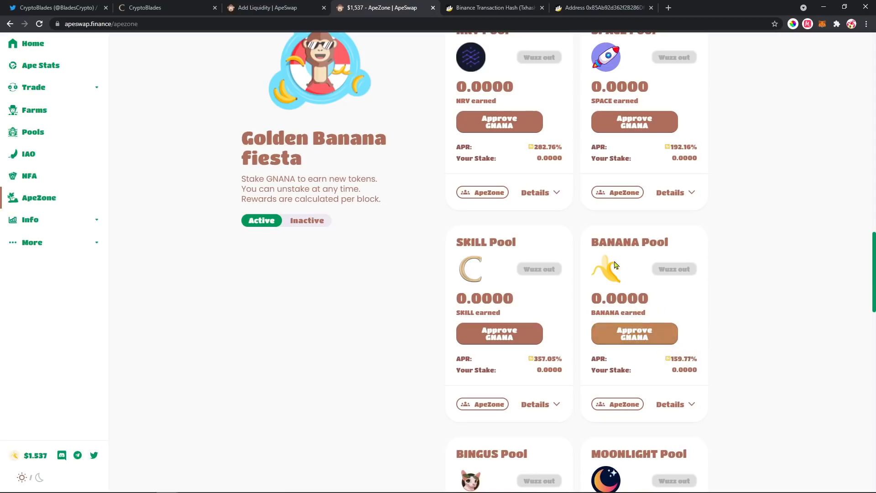
scroll(616, 322, "up", 1)
scroll(424, 241, "up", 4)
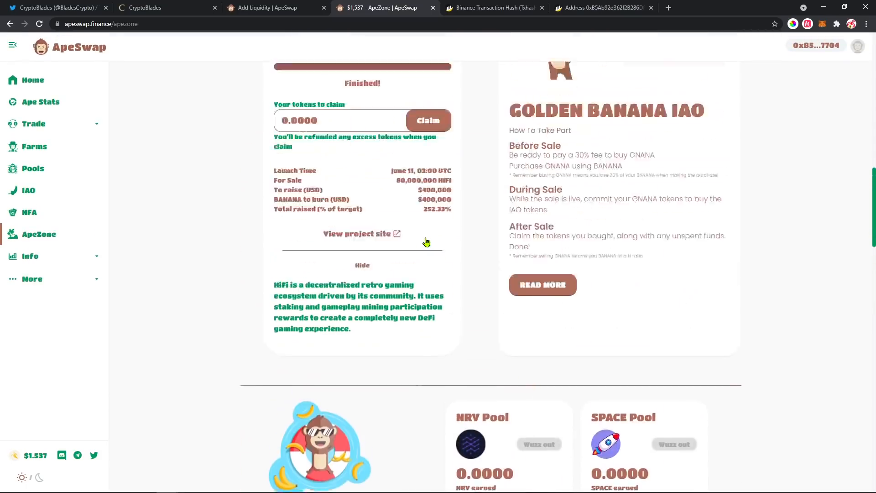
scroll(418, 236, "up", 2)
scroll(405, 233, "up", 3)
scroll(401, 161, "up", 1)
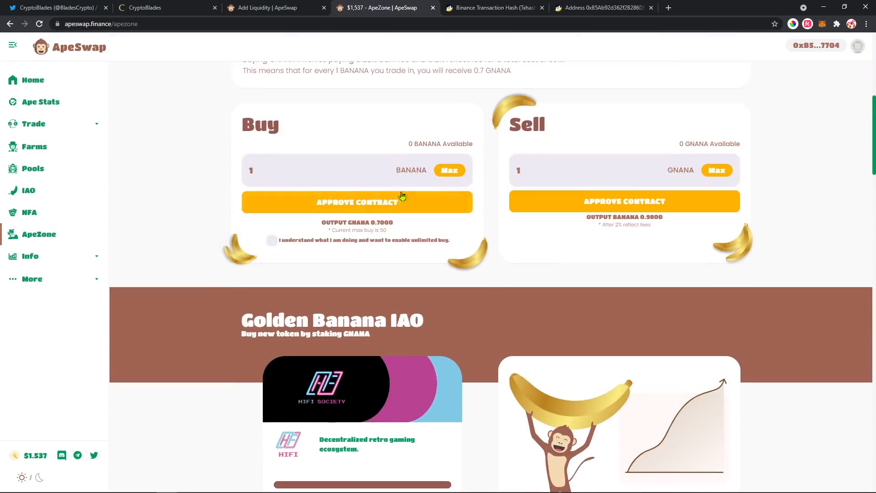
scroll(436, 190, "up", 1)
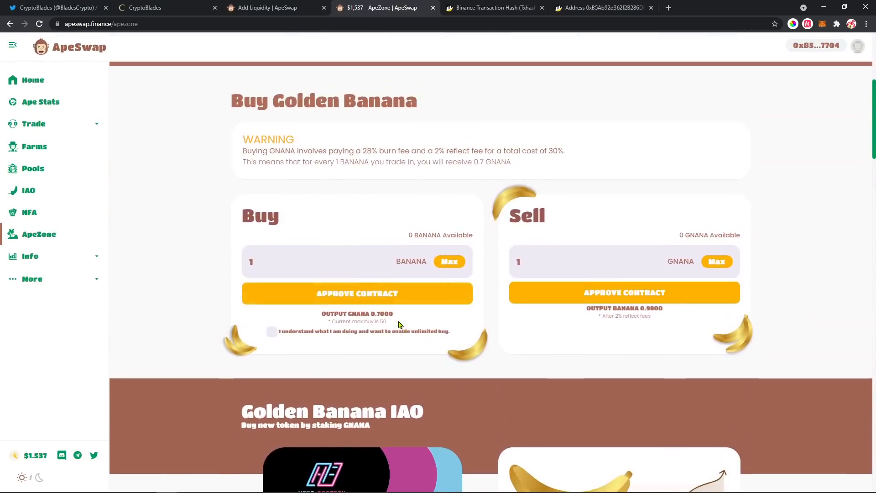
left_click_drag(371, 313, 396, 317)
scroll(444, 321, "down", 6)
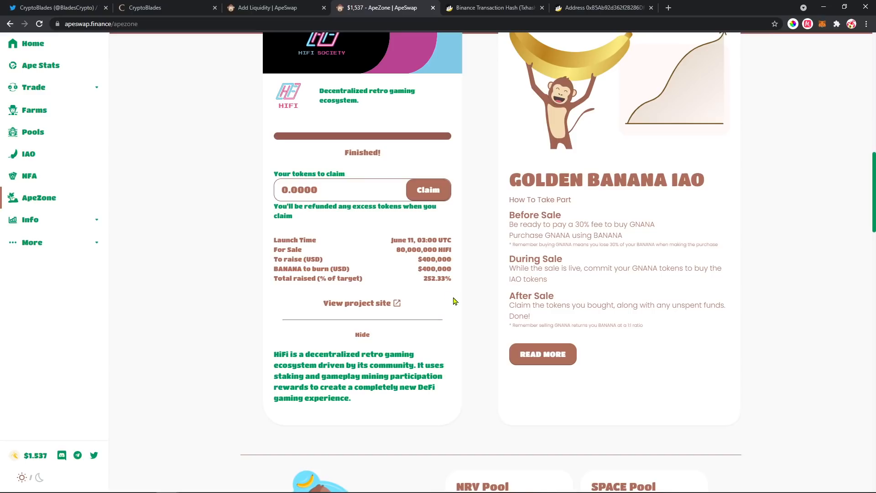
scroll(454, 301, "up", 2)
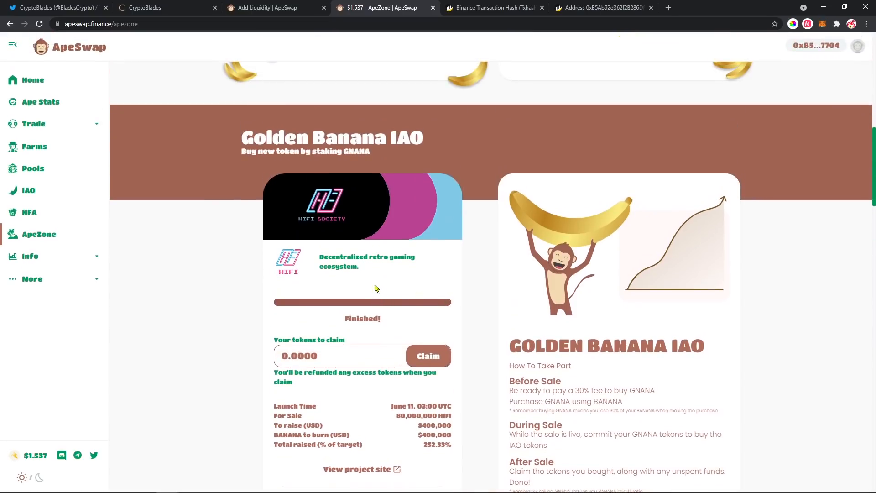
scroll(374, 291, "down", 1)
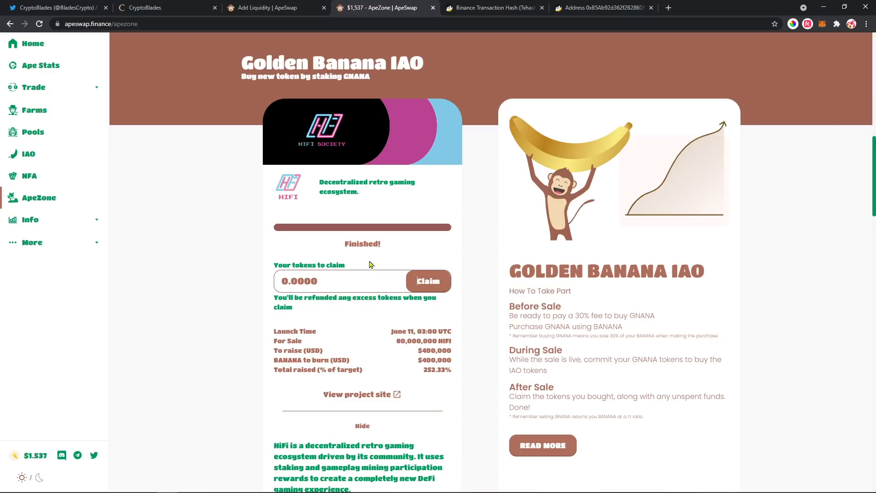
scroll(362, 260, "down", 2)
scroll(389, 246, "up", 5)
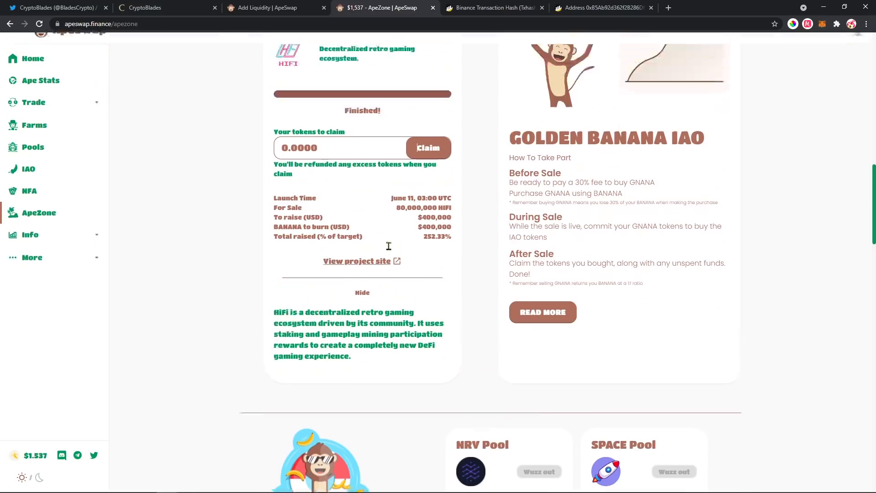
scroll(409, 354, "down", 1)
scroll(409, 353, "down", 2)
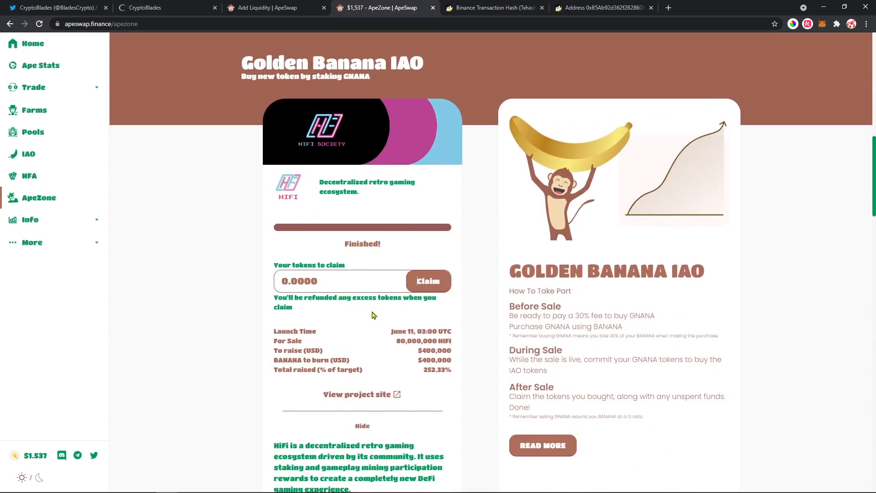
scroll(374, 313, "up", 1)
scroll(374, 312, "down", 4)
scroll(374, 312, "down", 1)
scroll(374, 312, "down", 2)
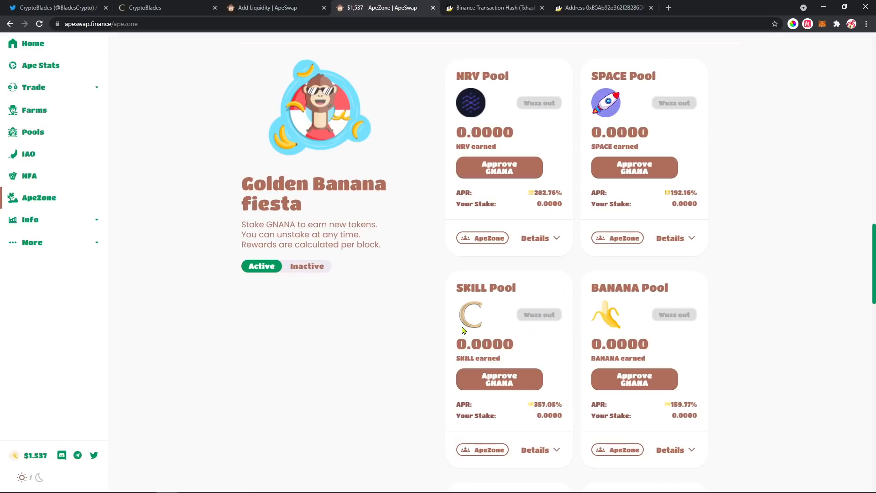
- Highlight the GNANA token name, then expand Trade to show Exchange and Liquidity
left_click_drag(266, 224, 284, 225)
scroll(560, 388, "down", 2)
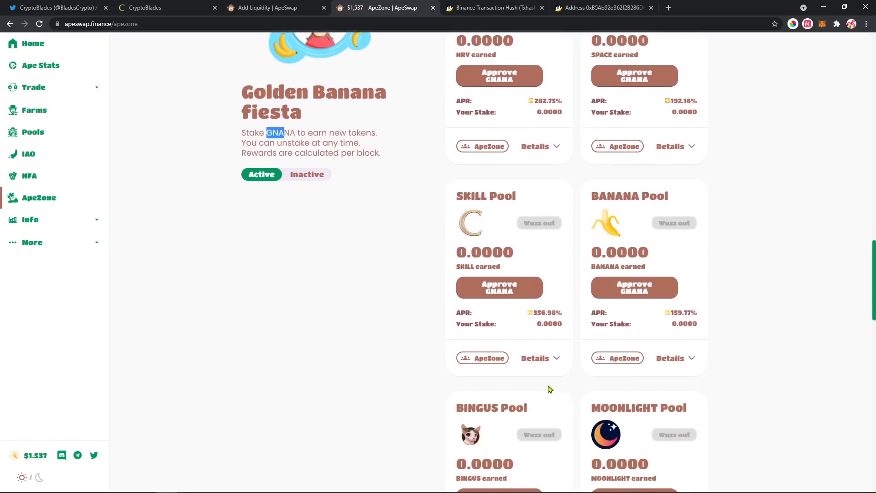
scroll(550, 389, "down", 1)
scroll(550, 286, "down", 1)
scroll(691, 327, "down", 2)
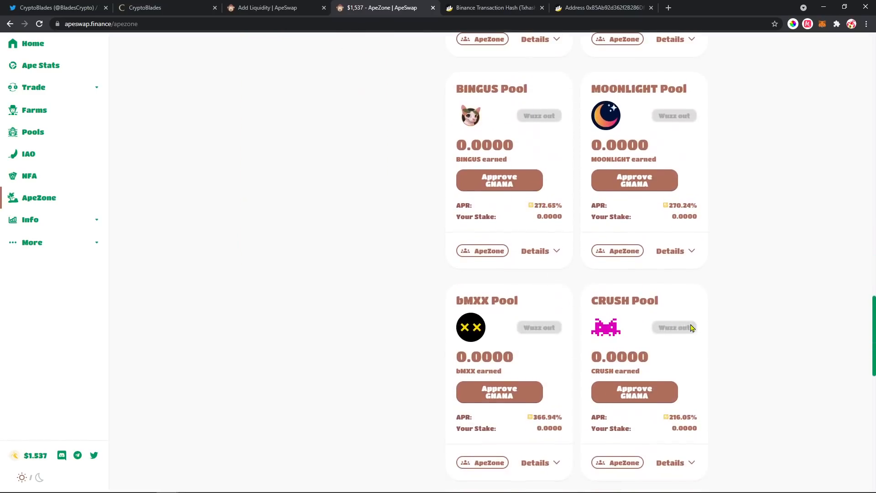
scroll(692, 327, "down", 2)
scroll(690, 327, "down", 4)
scroll(684, 326, "down", 2)
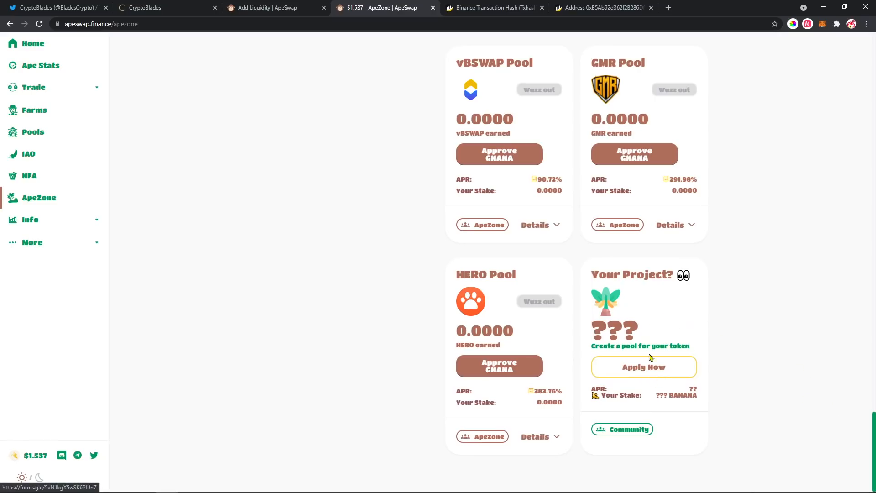
left_click_drag(873, 449, 856, 79)
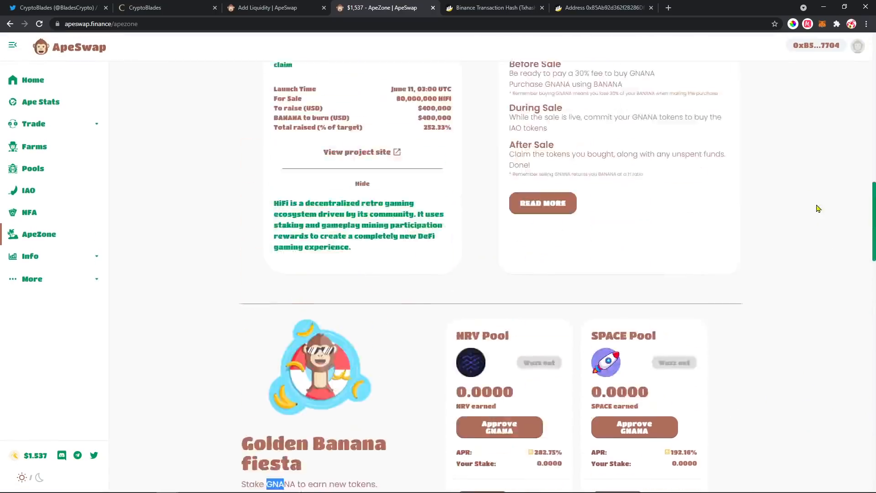
scroll(227, 124, "up", 1)
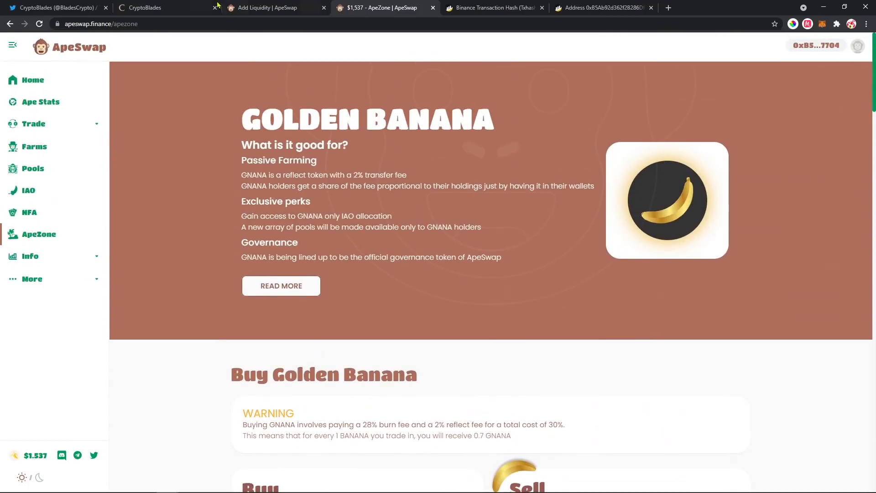
left_click(59, 125)
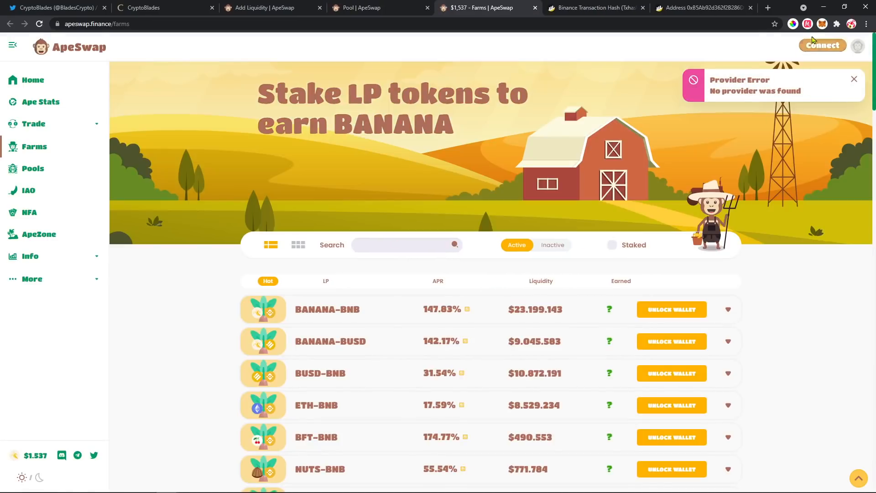
- Reload Farms after the provider error, find SKILL-BNB and connect MetaMask to show the staked LP and BANANA earnings
left_click(821, 24)
left_click(812, 75)
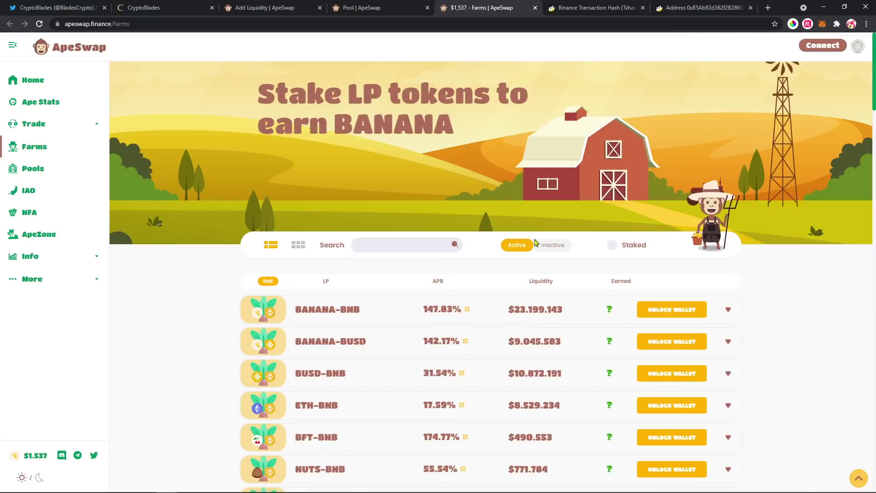
left_click(421, 244)
type("skill")
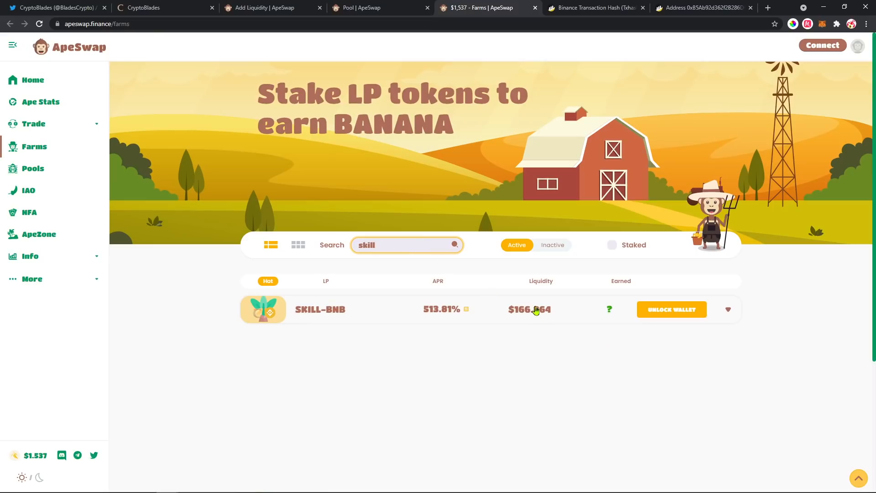
left_click(536, 311)
left_click(682, 315)
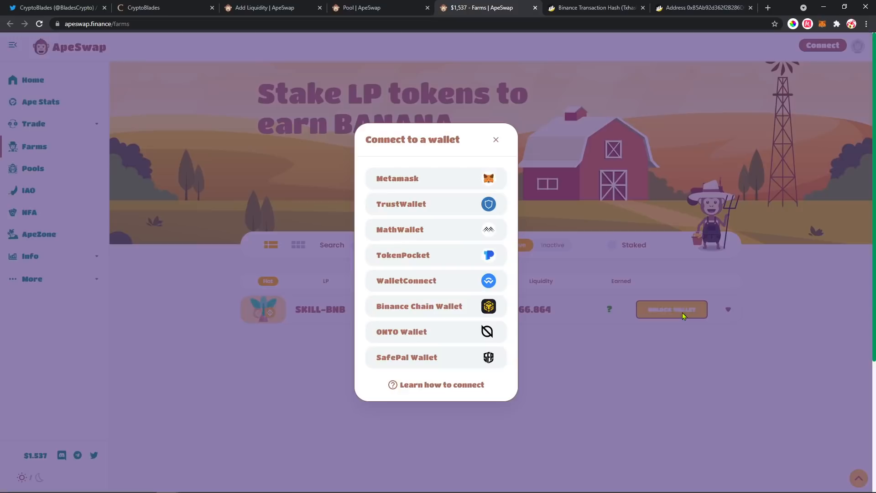
left_click(442, 182)
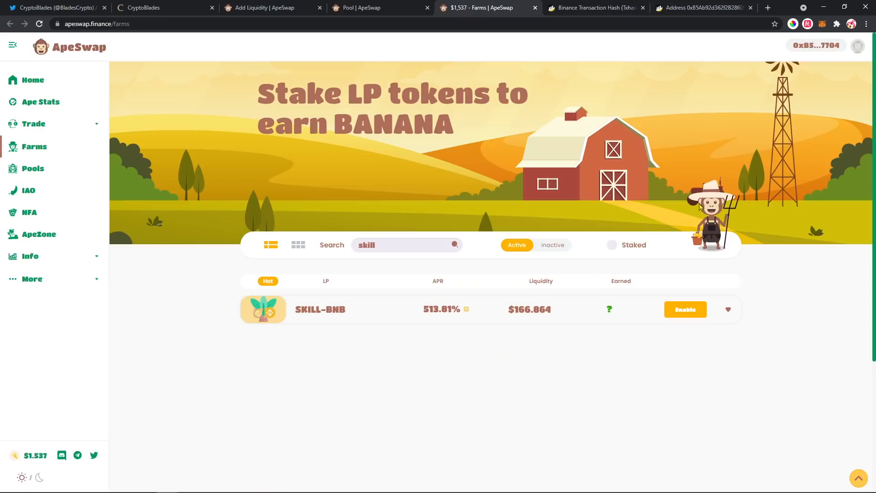
- Expand the SKILL-BNB farm row, then move to CryptoBlades Plaza and select Sool Renquil as the character
left_click(612, 312)
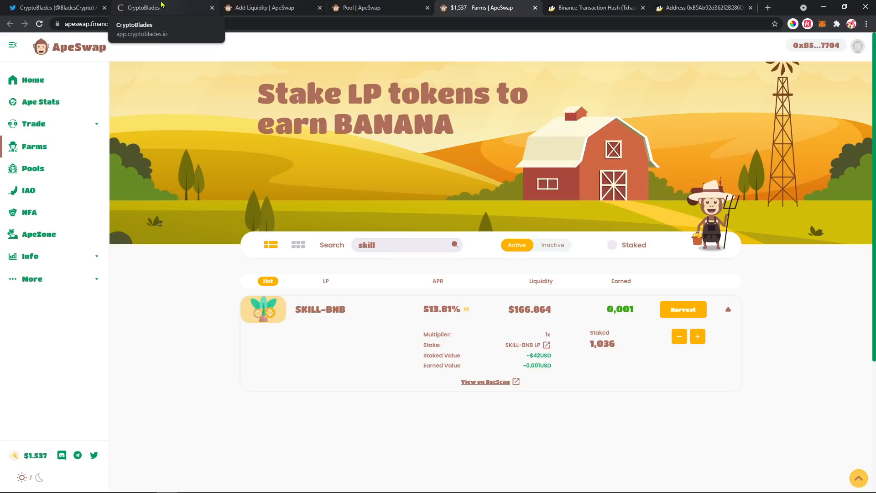
left_click(162, 7)
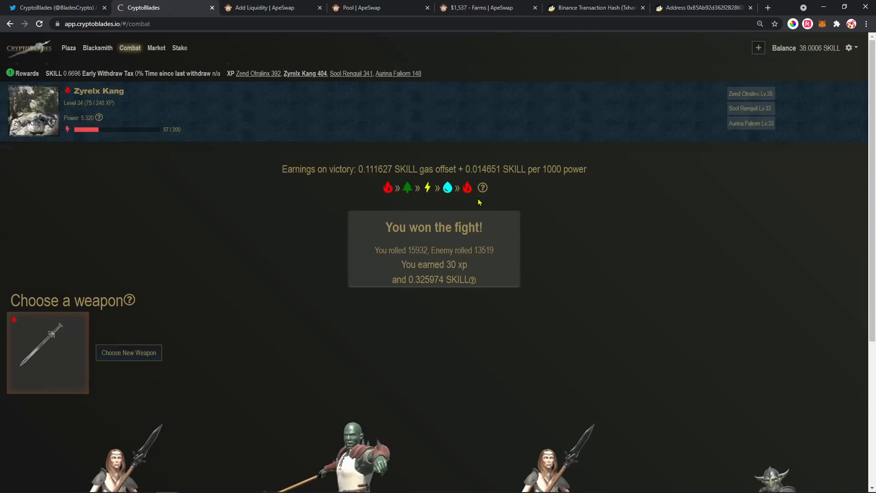
left_click(69, 48)
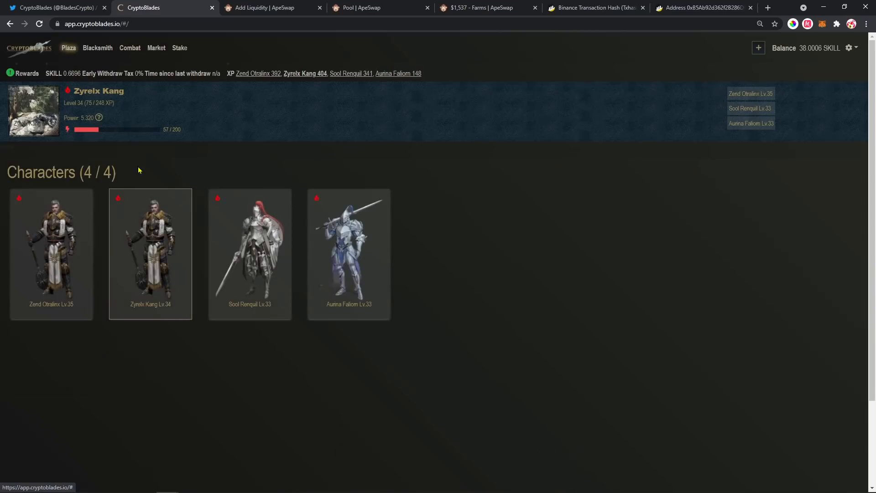
left_click(270, 277)
scroll(328, 216, "down", 2)
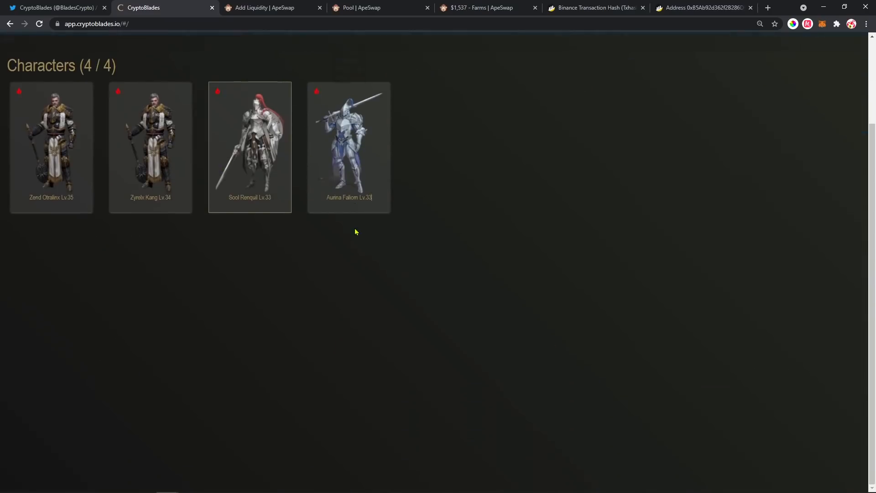
scroll(347, 167, "up", 2)
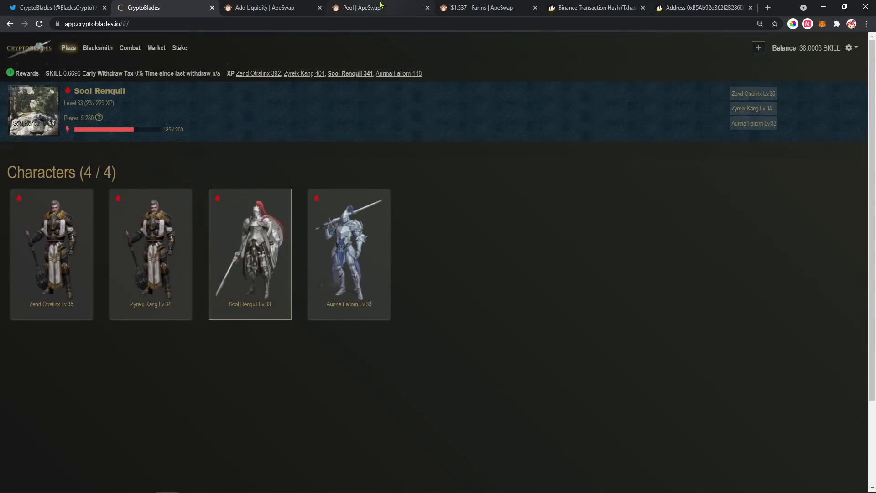